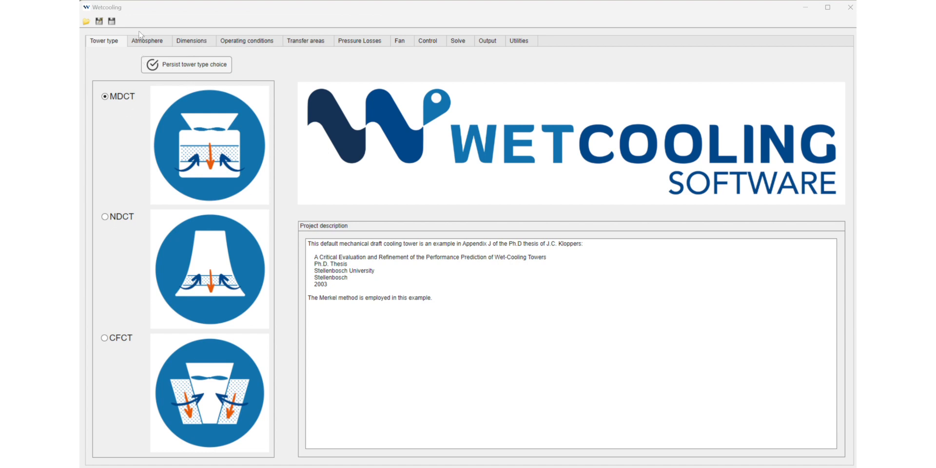
- Review the tower's atmosphere, dimensions and operating conditions, and examine the transfer areas diagram
{"action": "left_click", "coordinate": [149, 44]}
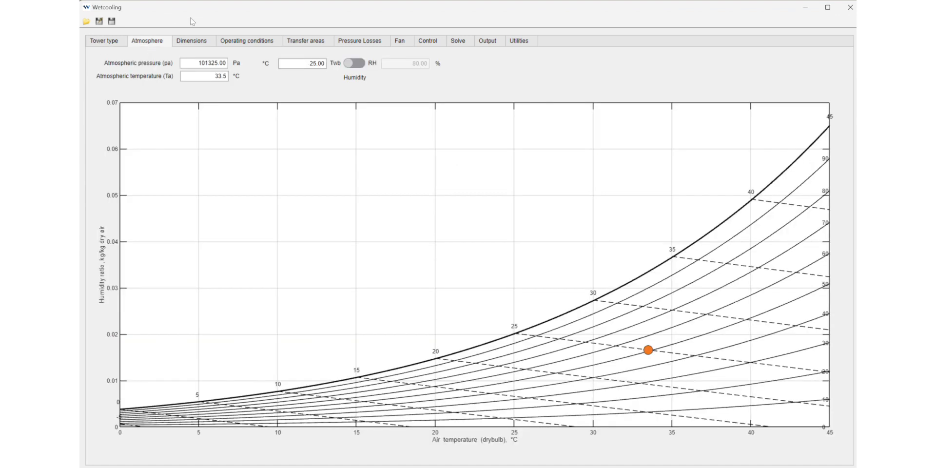
{"action": "left_click", "coordinate": [202, 43]}
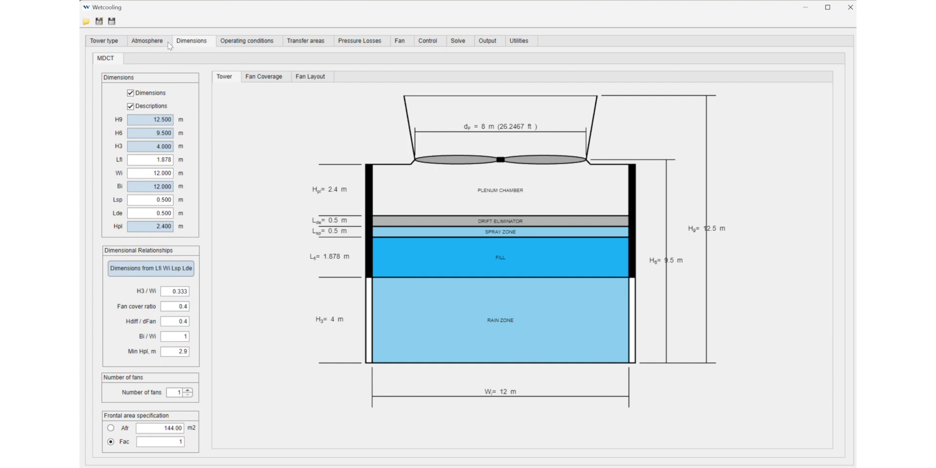
{"action": "left_click", "coordinate": [247, 43]}
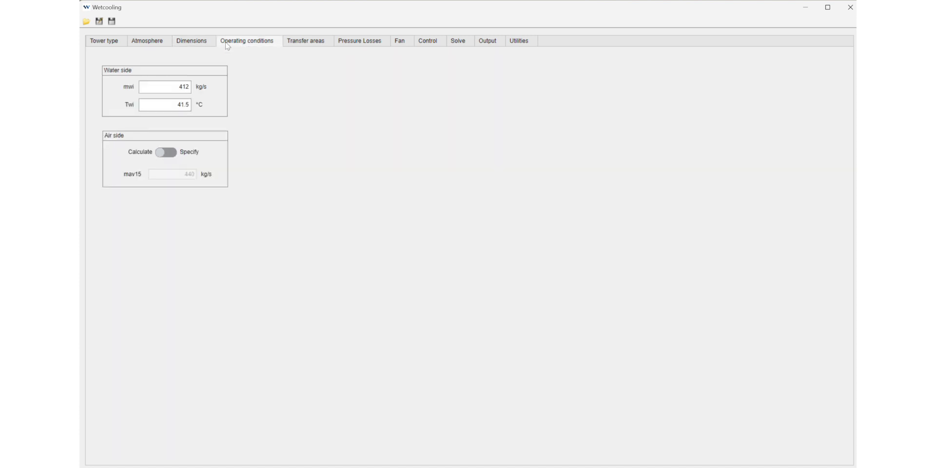
{"action": "left_click", "coordinate": [292, 42]}
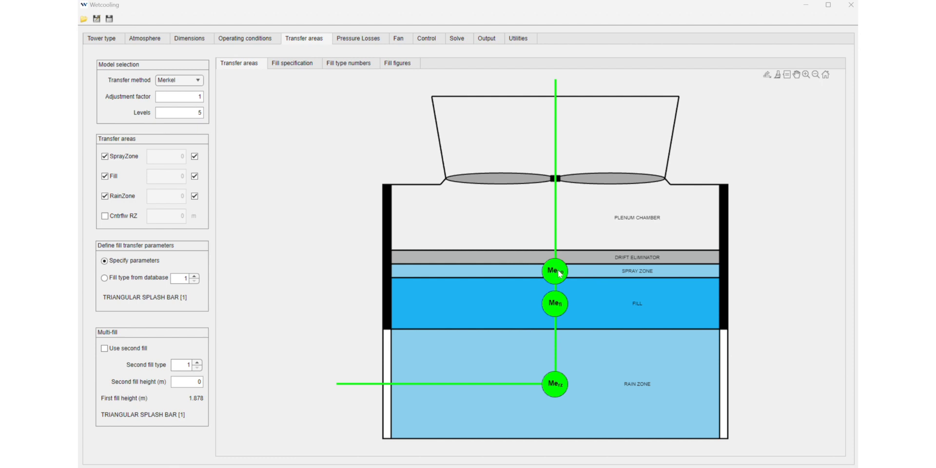
{"action": "mouse_move", "coordinate": [554, 270]}
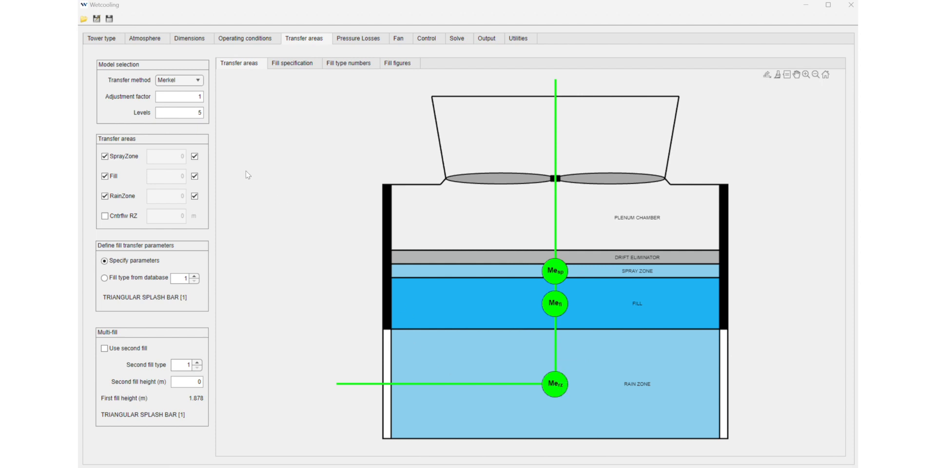
- Toggle the RainZone transfer area off and back on, and enable the counterflow rain zone
{"action": "left_click", "coordinate": [105, 196]}
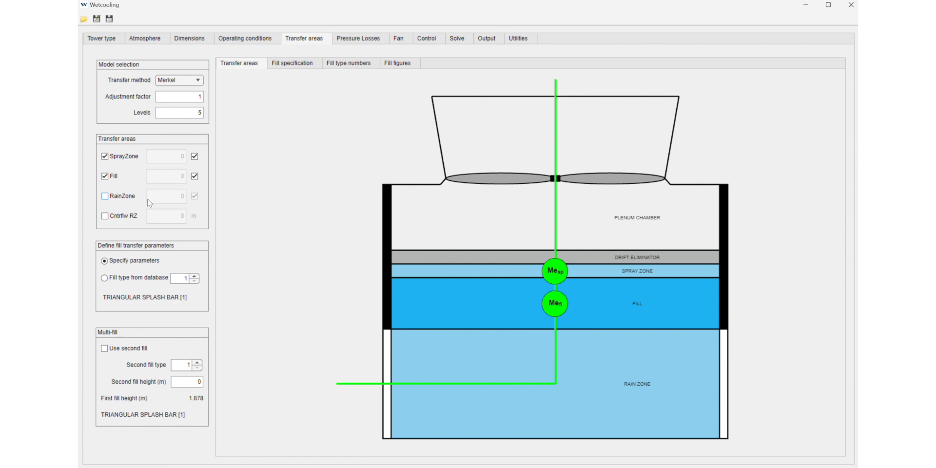
{"action": "left_click", "coordinate": [111, 195]}
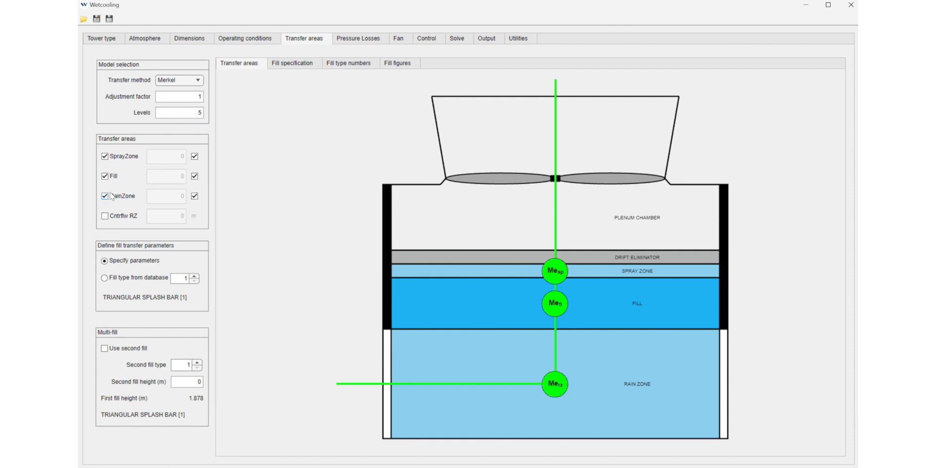
{"action": "left_click", "coordinate": [104, 216]}
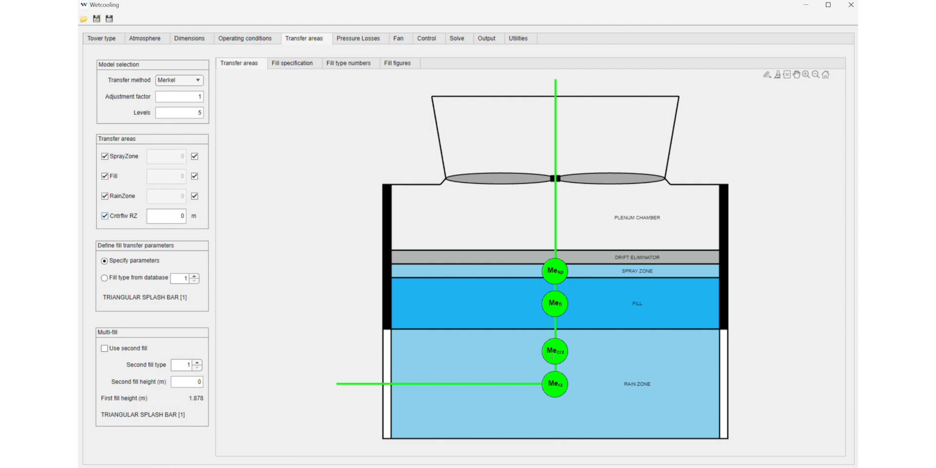
{"action": "mouse_move", "coordinate": [552, 357]}
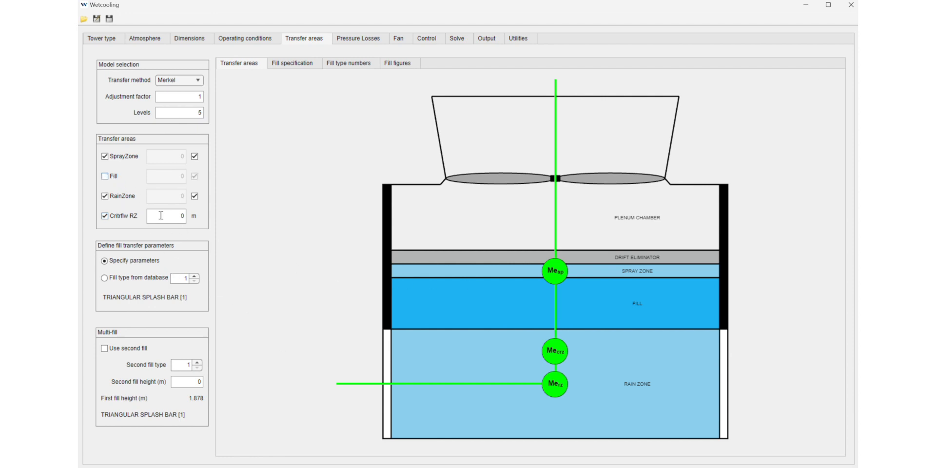
{"action": "double_click", "coordinate": [183, 217]}
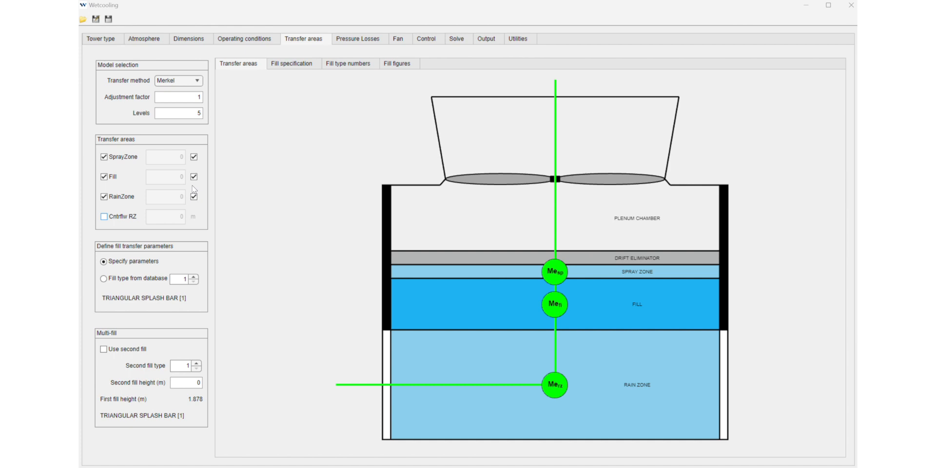
- Toggle the options beside the SprayZone and RainZone transfer values off and back on
{"action": "left_click", "coordinate": [193, 156]}
{"action": "left_click", "coordinate": [194, 157]}
{"action": "left_click", "coordinate": [191, 194]}
{"action": "left_click", "coordinate": [193, 196]}
{"action": "left_click", "coordinate": [196, 198]}
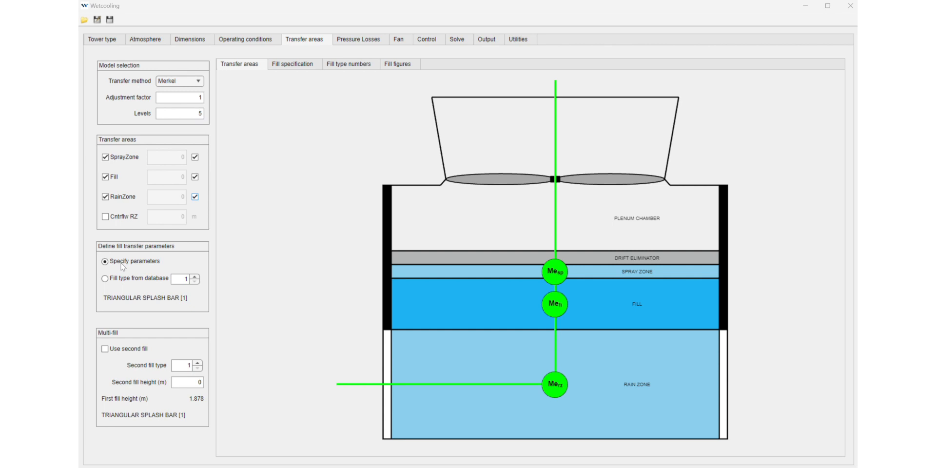
- Look through the fill specification and fill type tables, and set the database fill type to 64, Brentwood ShockWave
{"action": "left_click", "coordinate": [303, 65]}
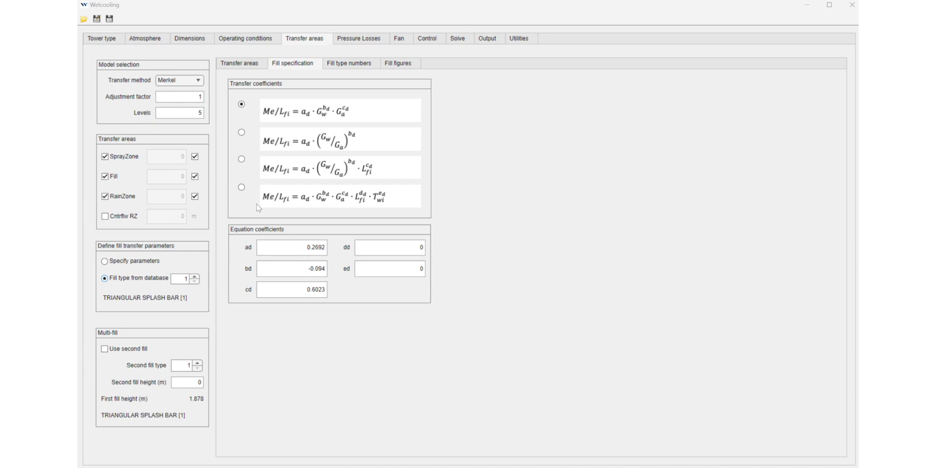
{"action": "left_click", "coordinate": [348, 64]}
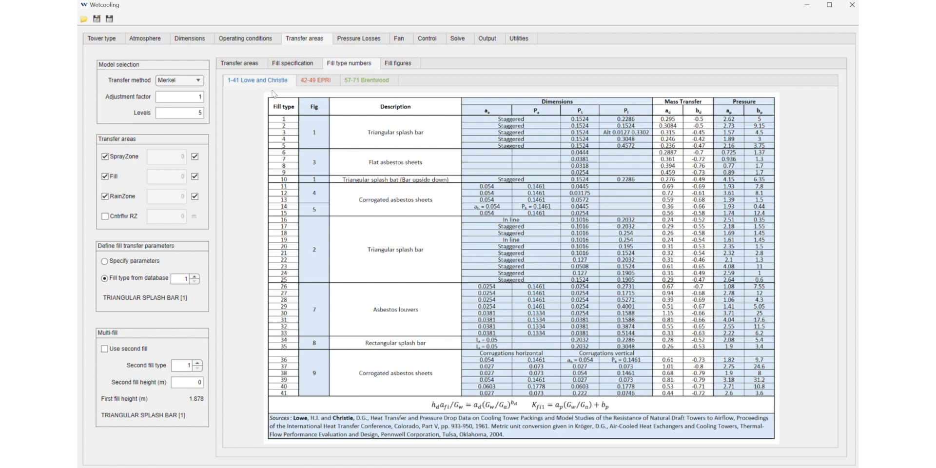
{"action": "left_click", "coordinate": [314, 83]}
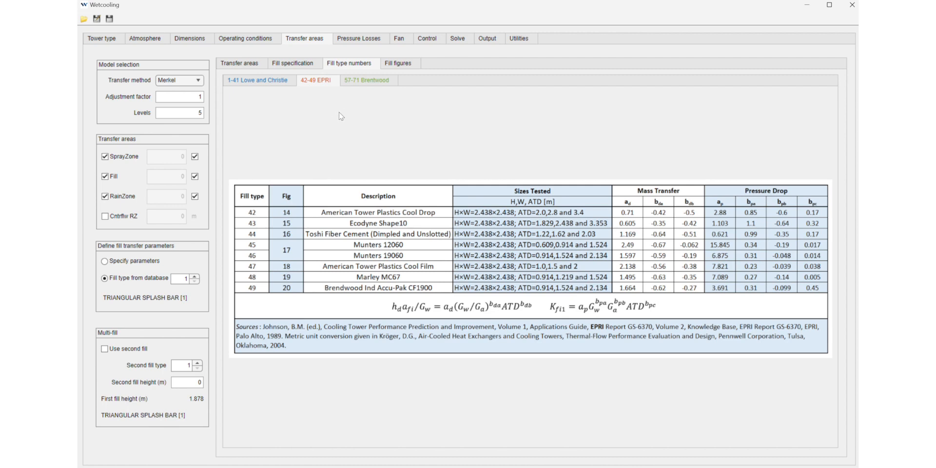
{"action": "left_click", "coordinate": [360, 84]}
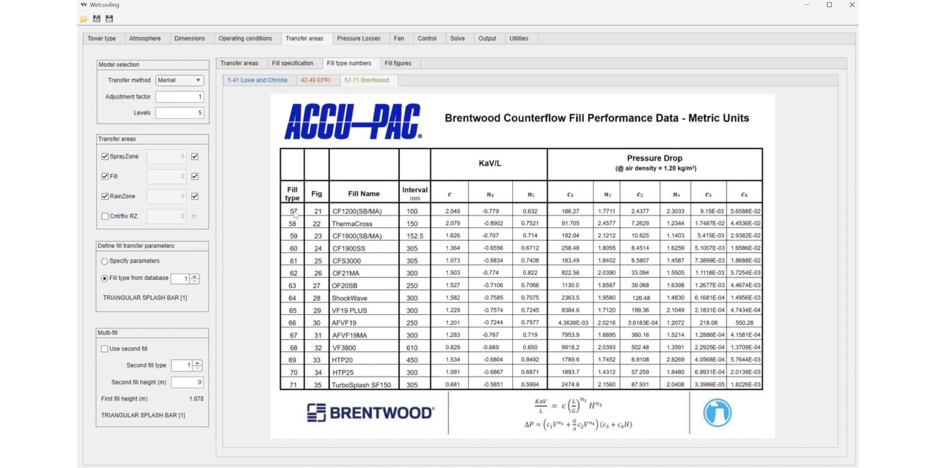
{"action": "double_click", "coordinate": [182, 276]}
{"action": "type", "text": "64"}
{"action": "left_click", "coordinate": [191, 267]}
- Examine the Brentwood fill figures, the ShockWave fill's performance data and the fill height in the tower dimensions
{"action": "left_click", "coordinate": [399, 65]}
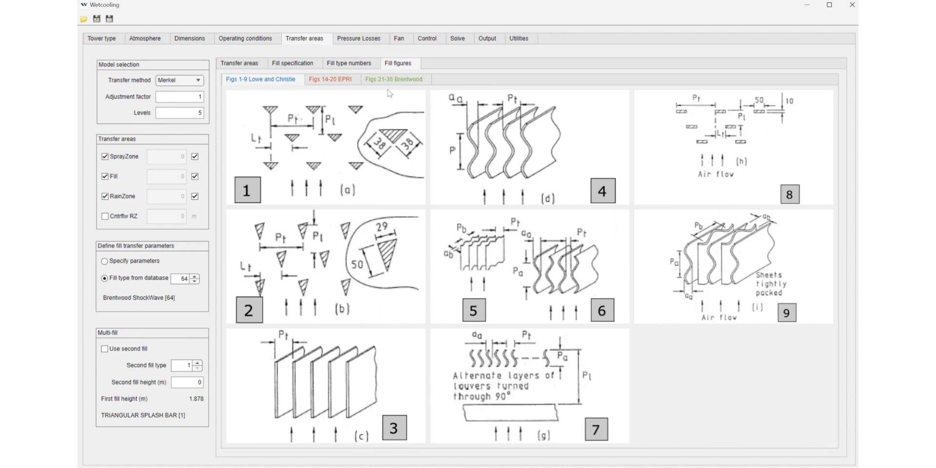
{"action": "left_click", "coordinate": [394, 80]}
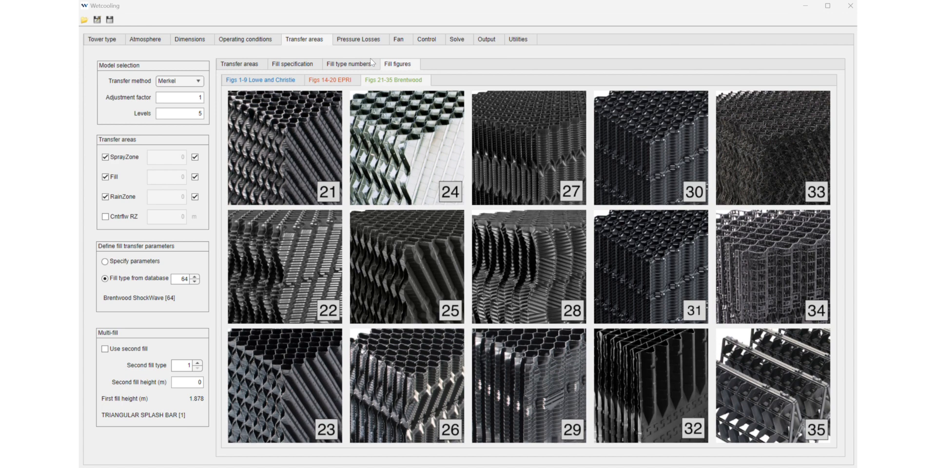
{"action": "left_click", "coordinate": [355, 66]}
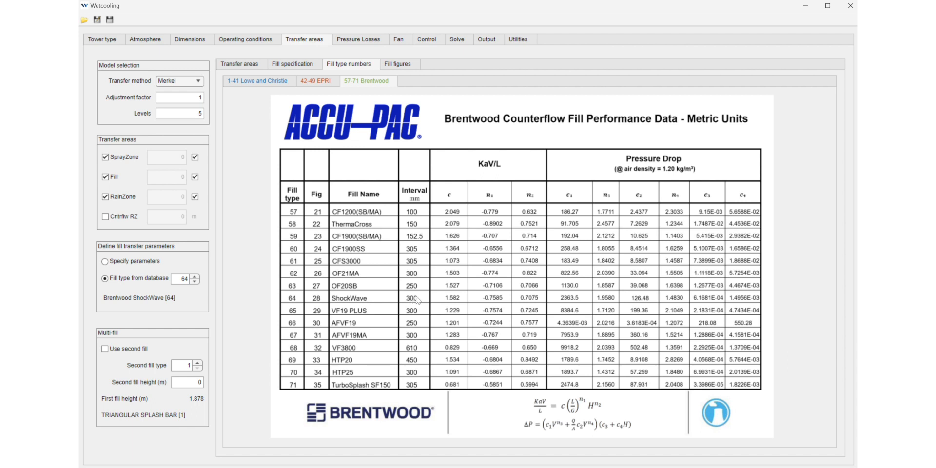
{"action": "left_click", "coordinate": [191, 39]}
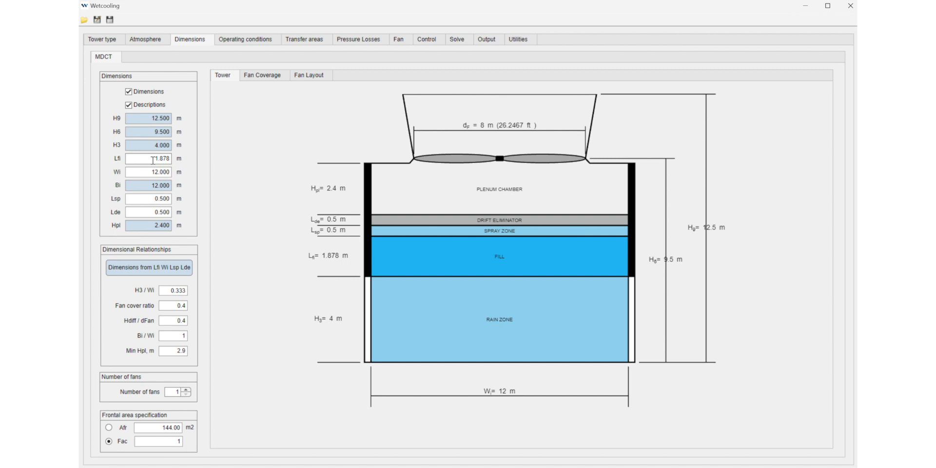
{"action": "left_click", "coordinate": [308, 40]}
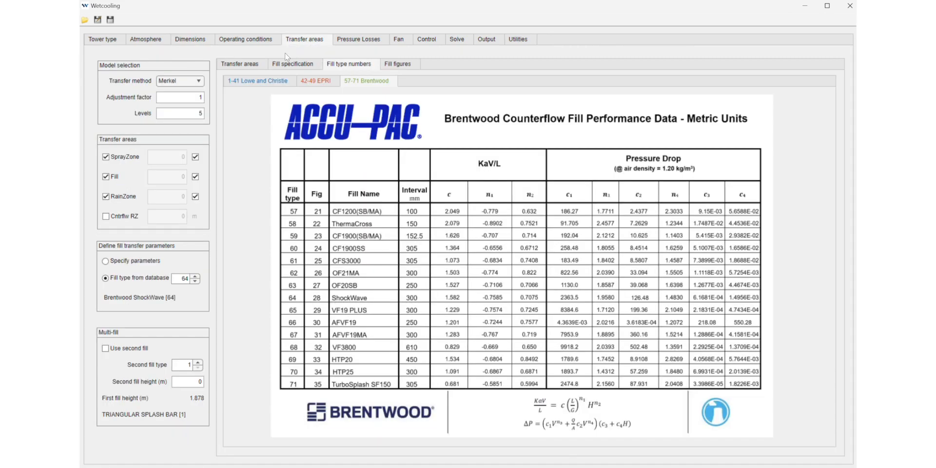
- Enable a second fill with a height of 0.5 m and check the fill layers in the tower dimensions drawing
{"action": "left_click", "coordinate": [242, 69]}
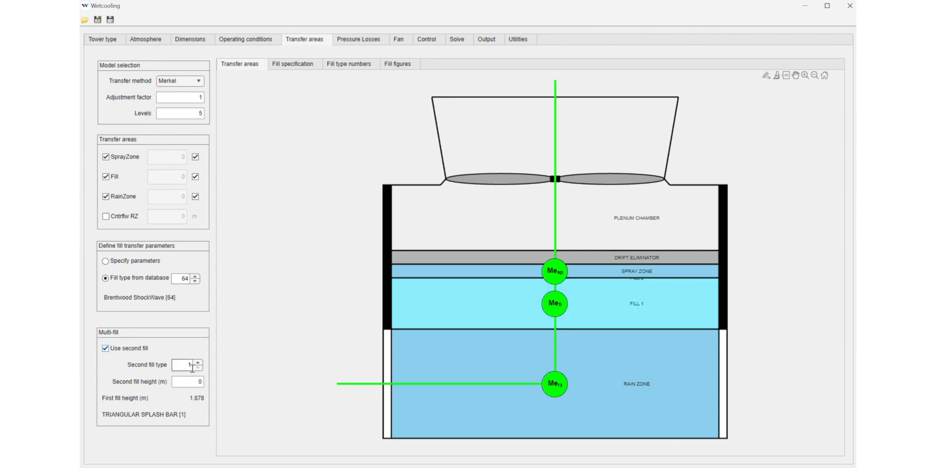
{"action": "double_click", "coordinate": [189, 364]}
{"action": "left_click", "coordinate": [243, 345]}
{"action": "double_click", "coordinate": [197, 381]}
{"action": "type", "text": "0.5"}
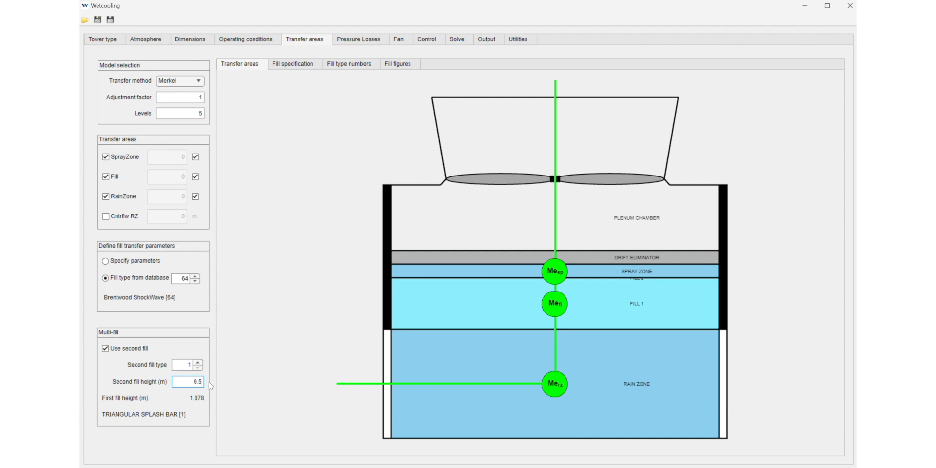
{"action": "key", "text": "Return"}
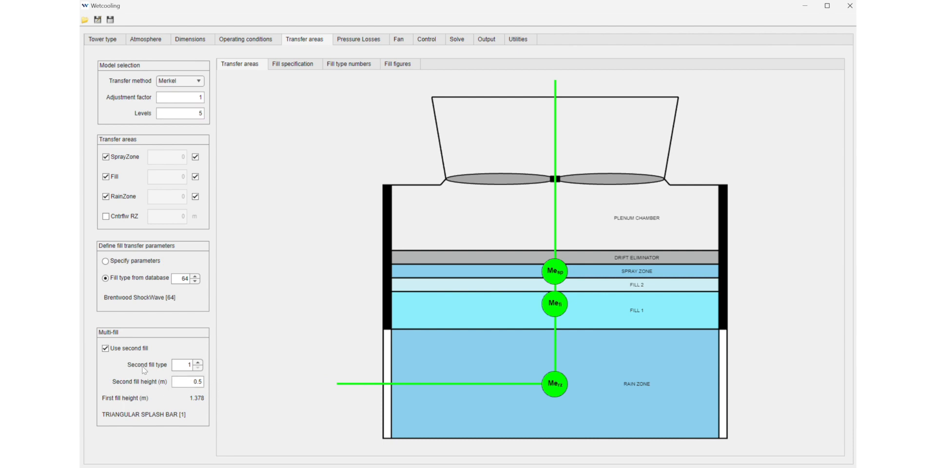
{"action": "left_click", "coordinate": [190, 43]}
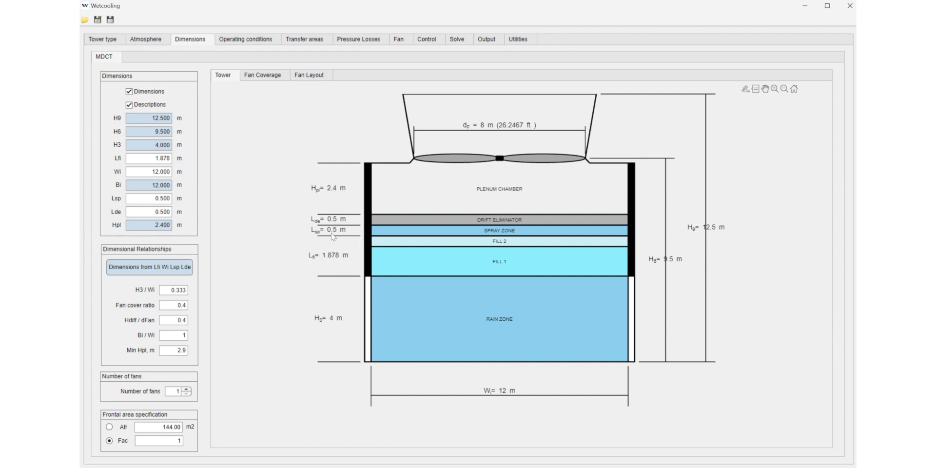
{"action": "left_click", "coordinate": [300, 42]}
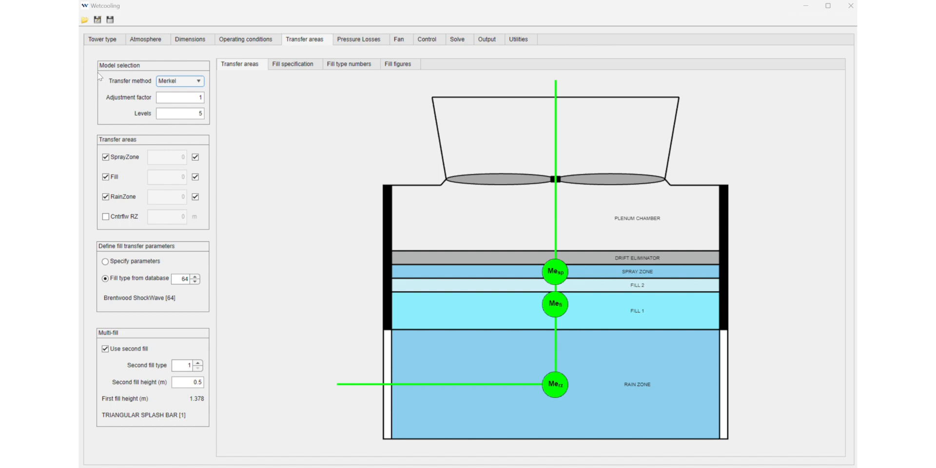
- Change the transfer method to Poppe and set the adjustment factor to 1.07
{"action": "left_click", "coordinate": [200, 82]}
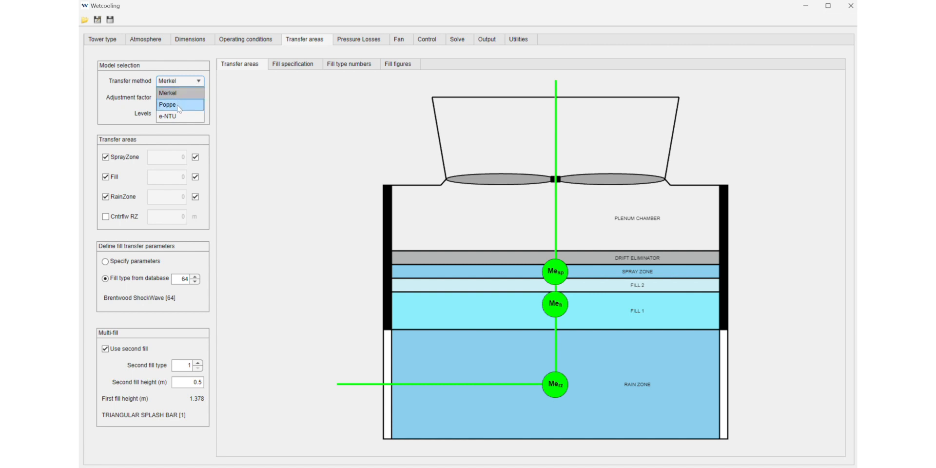
{"action": "left_click", "coordinate": [189, 81]}
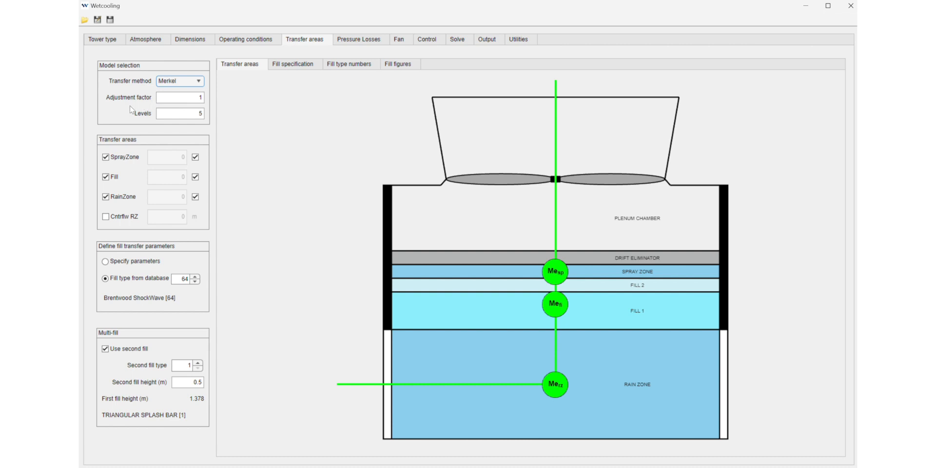
{"action": "left_click", "coordinate": [197, 83]}
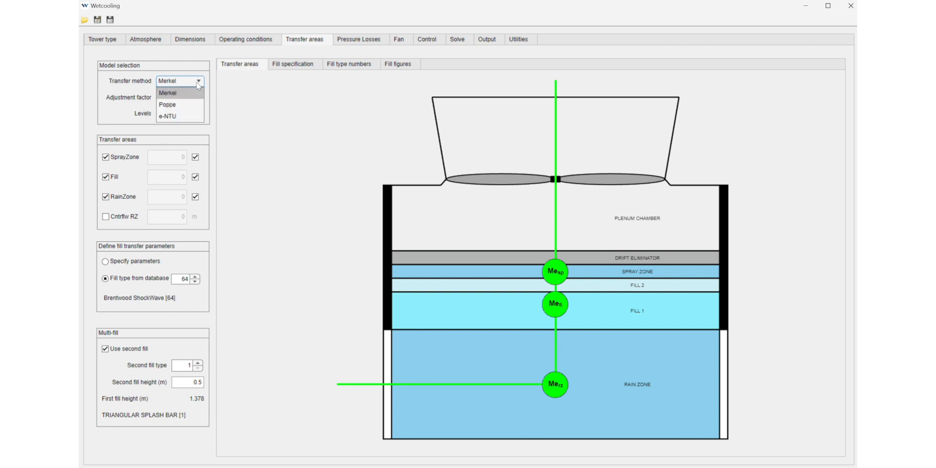
{"action": "left_click", "coordinate": [169, 105]}
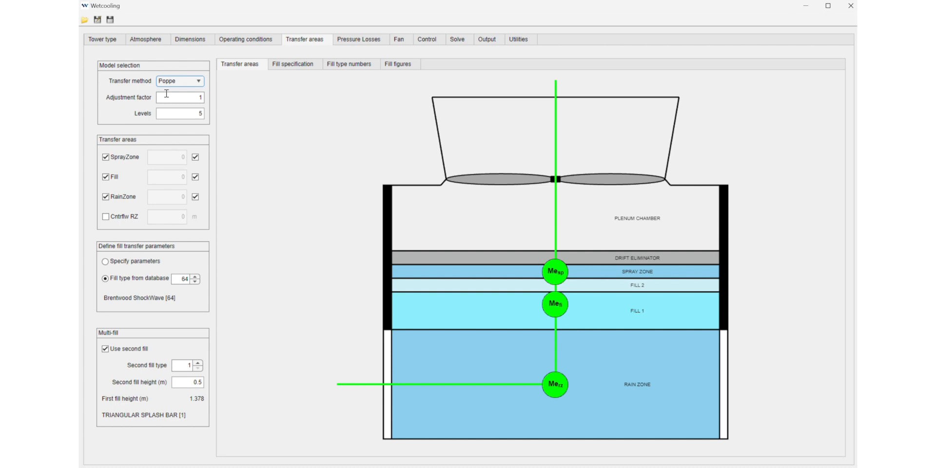
{"action": "left_click", "coordinate": [193, 95]}
{"action": "type", "text": "1.07"}
- Return the transfer method to Merkel and set the adjustment factor to 1
{"action": "left_click", "coordinate": [191, 84]}
{"action": "left_click", "coordinate": [190, 92]}
{"action": "double_click", "coordinate": [192, 97]}
{"action": "type", "text": "1"}
- Open the choices for the transfer method
{"action": "left_click", "coordinate": [193, 82]}
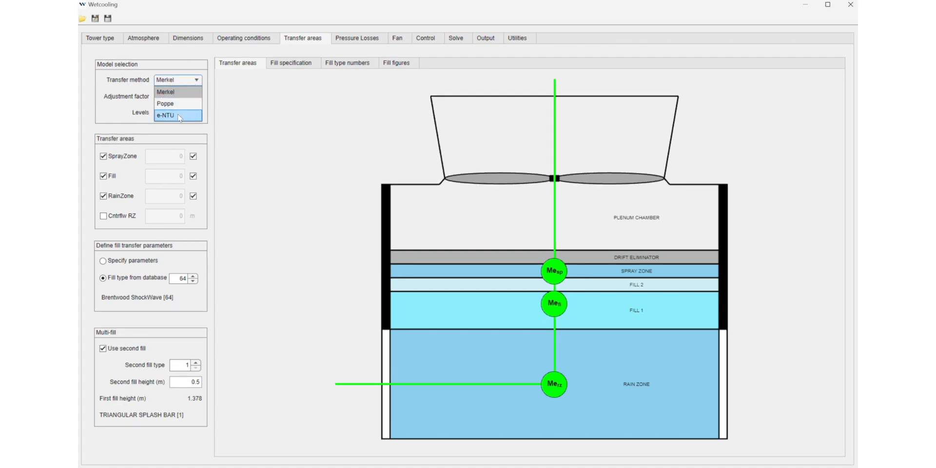